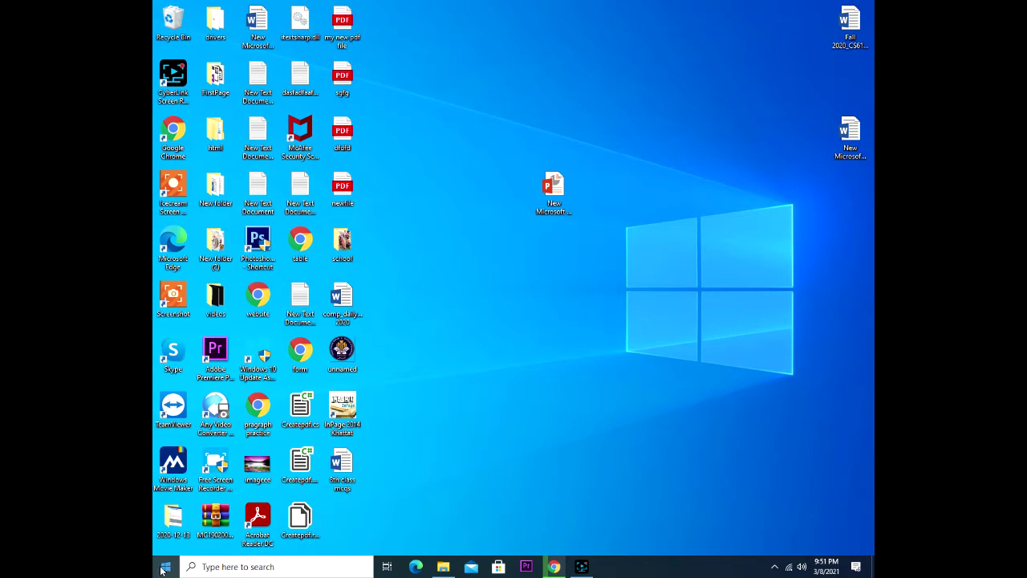
Launch PowerPoint 2016 by searching 'pow' in the Windows 10 taskbar search.
{"action": "left_click", "coordinate": [237, 568]}
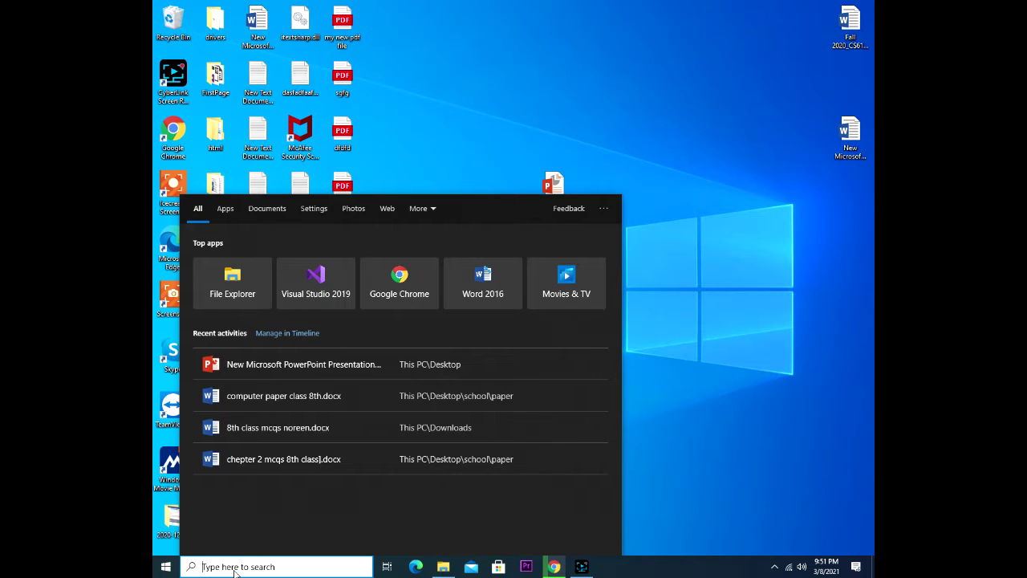
{"action": "type", "text": "pow"}
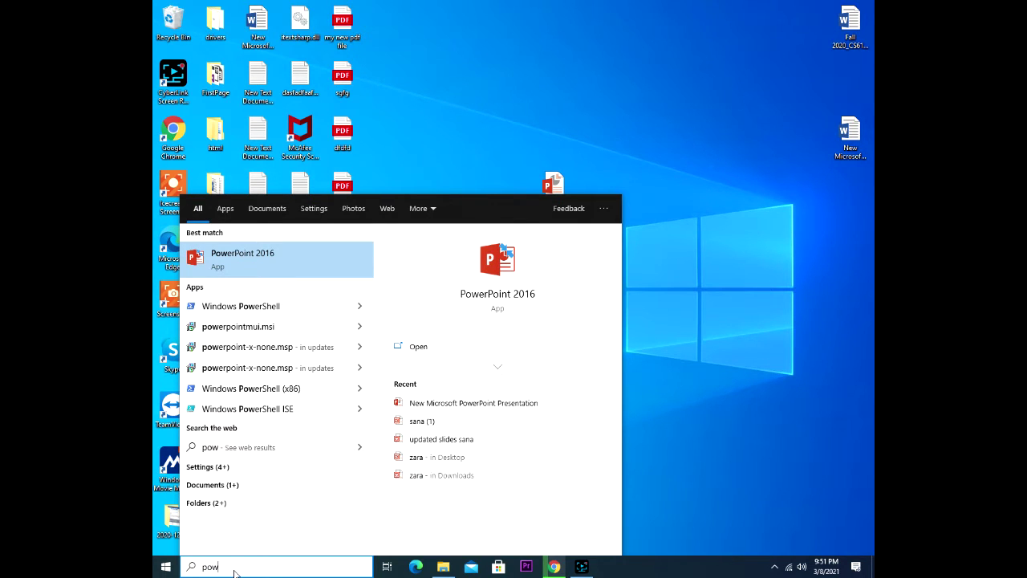
{"action": "left_click", "coordinate": [420, 346]}
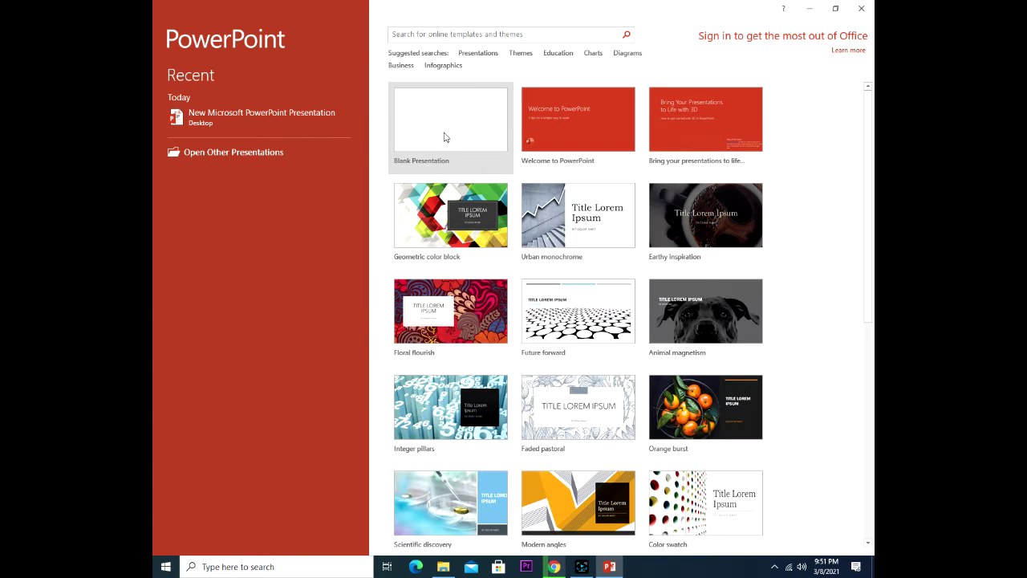
Dismiss the activation prompt and create a new Blank Presentation.
{"action": "left_click", "coordinate": [642, 156]}
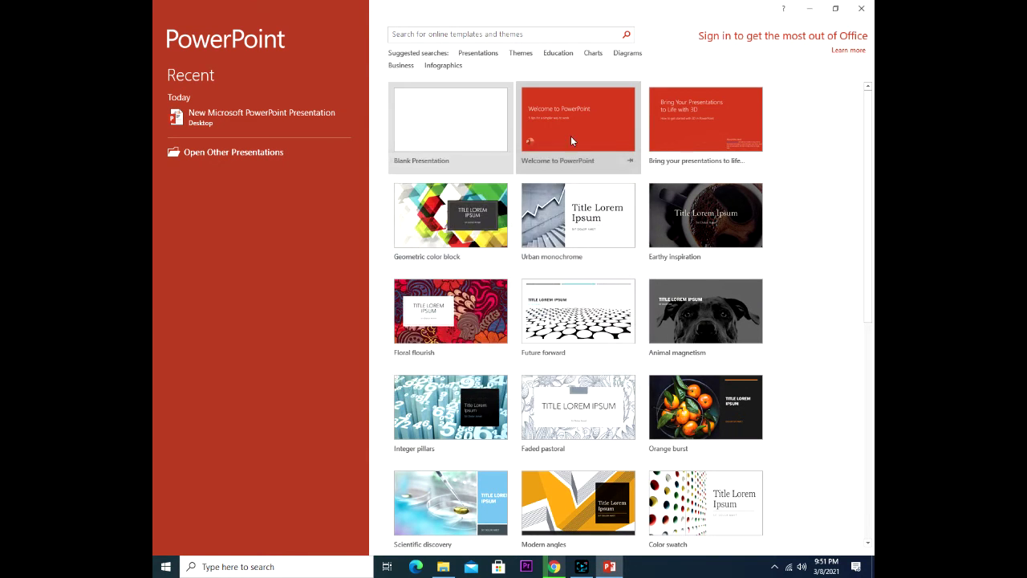
{"action": "left_click", "coordinate": [453, 126]}
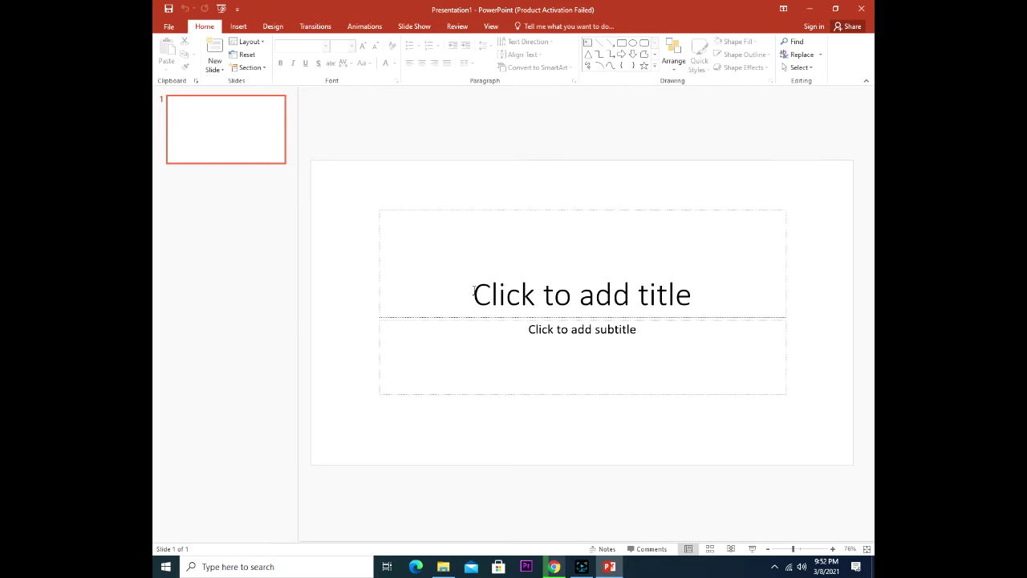
Type 'My First presentation' into the title placeholder of slide 1.
{"action": "left_click", "coordinate": [531, 288]}
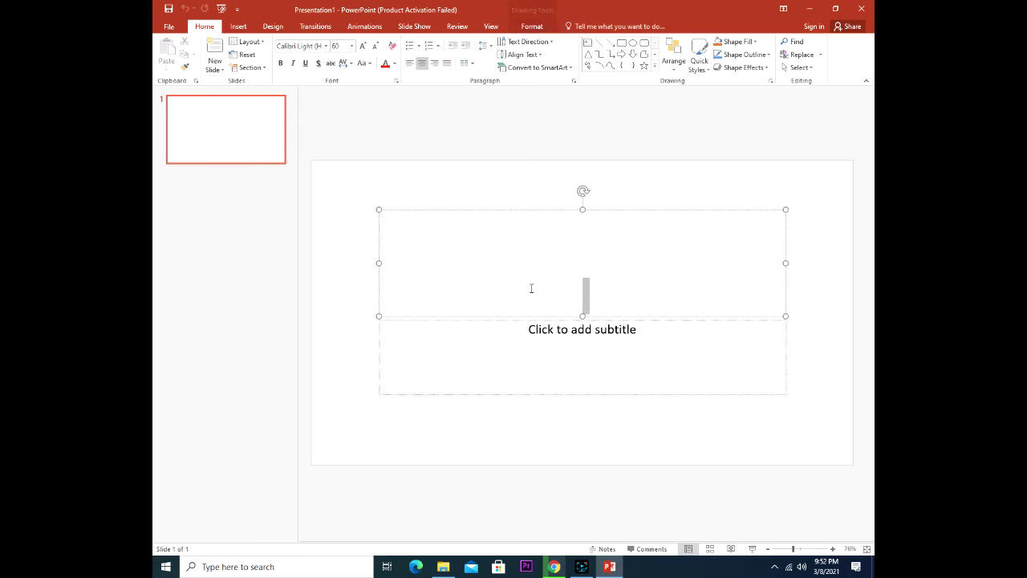
{"action": "left_click", "coordinate": [626, 340]}
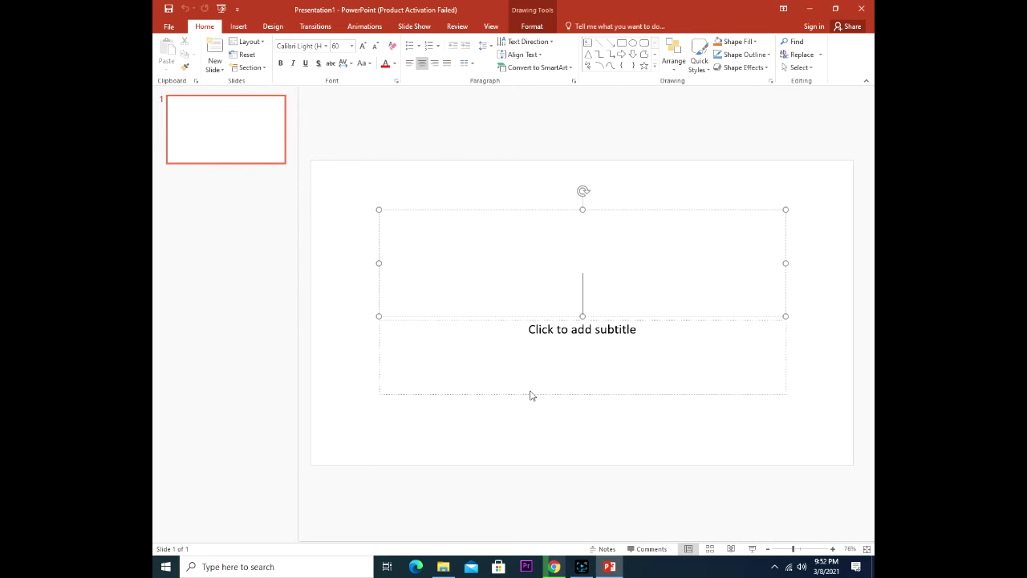
{"action": "left_click", "coordinate": [542, 293]}
{"action": "left_click", "coordinate": [617, 357]}
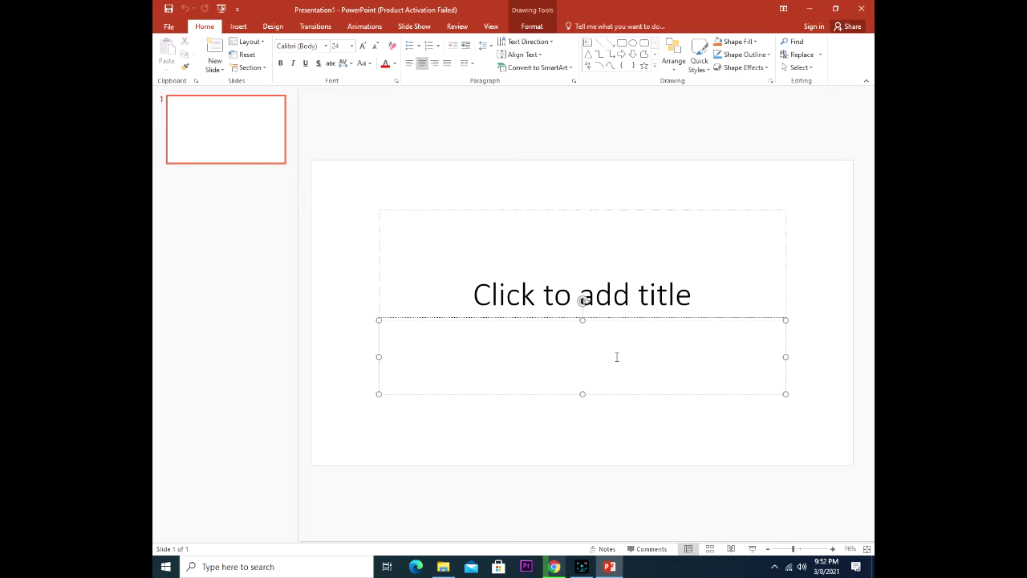
{"action": "left_click", "coordinate": [633, 287]}
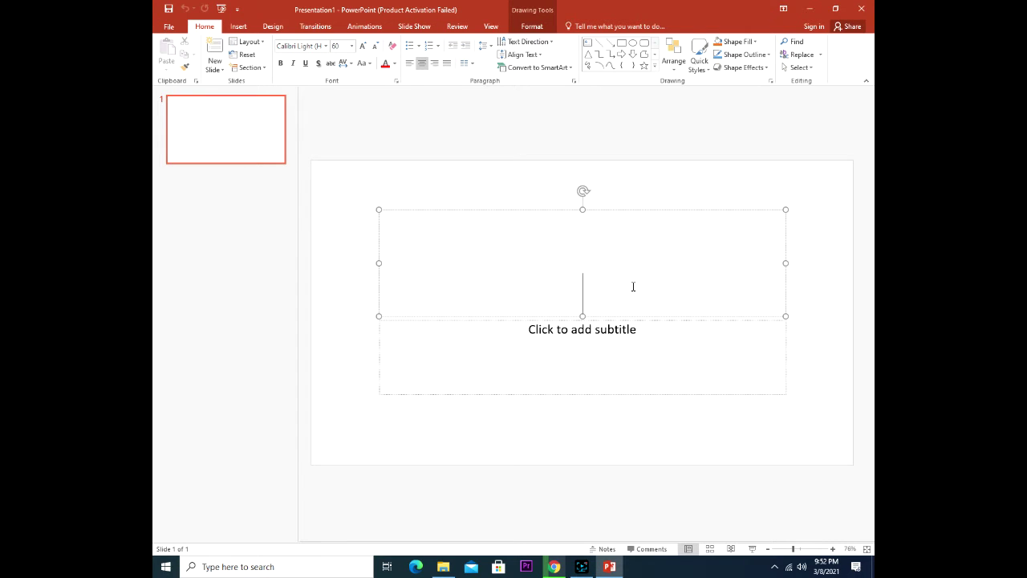
{"action": "type", "text": "My Fi"}
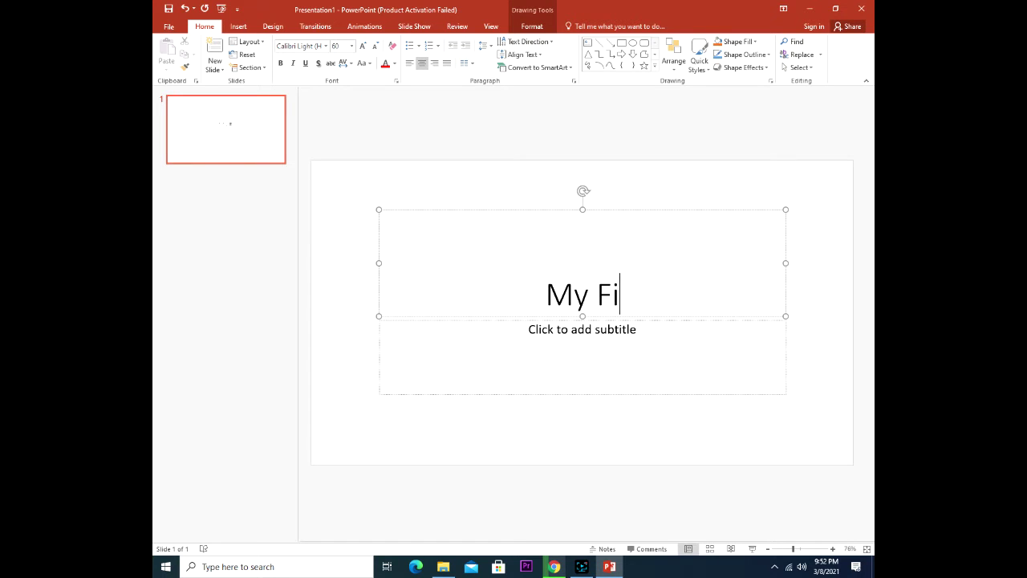
{"action": "type", "text": "rst pre"}
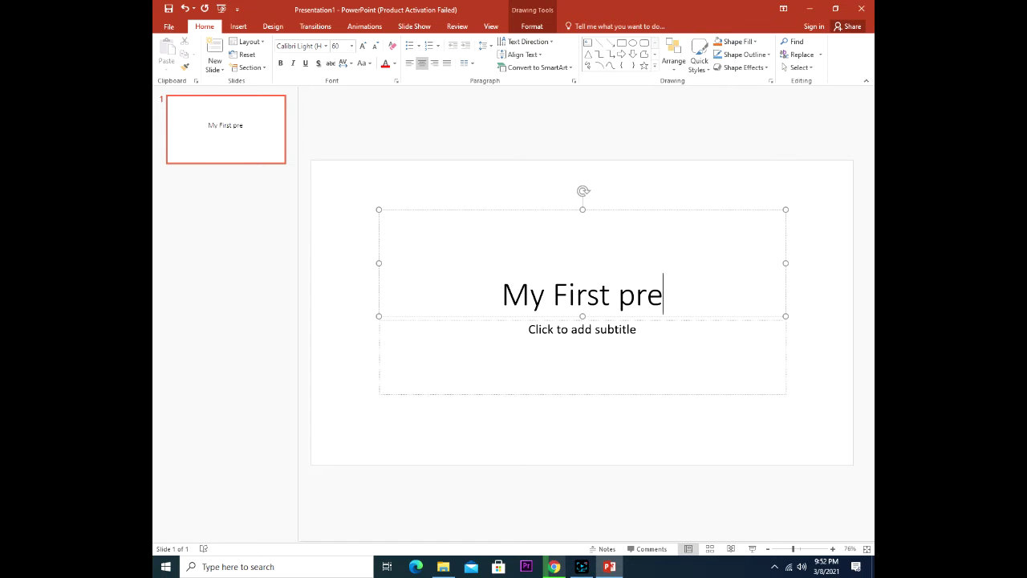
{"action": "type", "text": "se"}
{"action": "key", "text": "BackSpace"}
{"action": "type", "text": "se"}
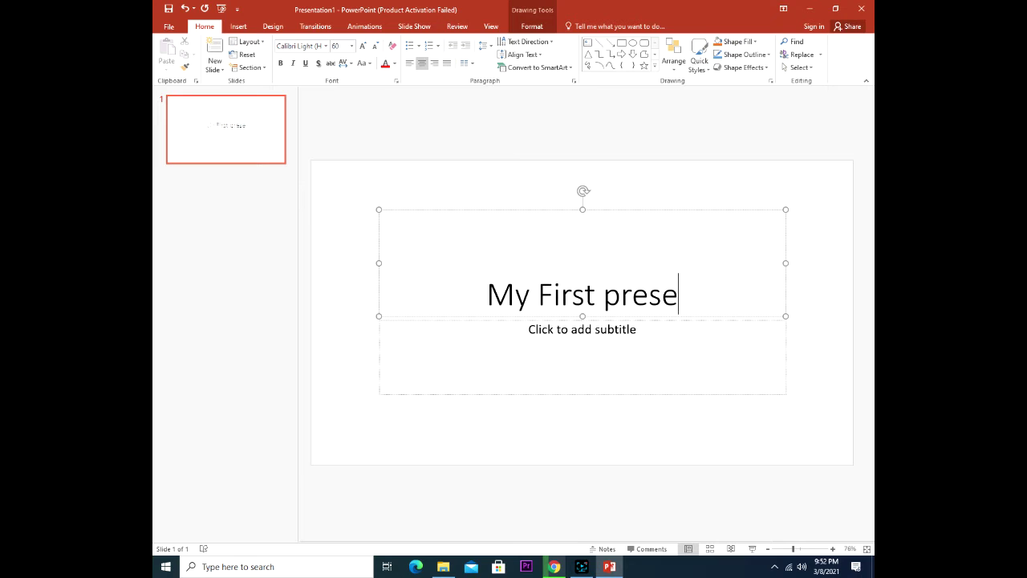
{"action": "type", "text": "n"}
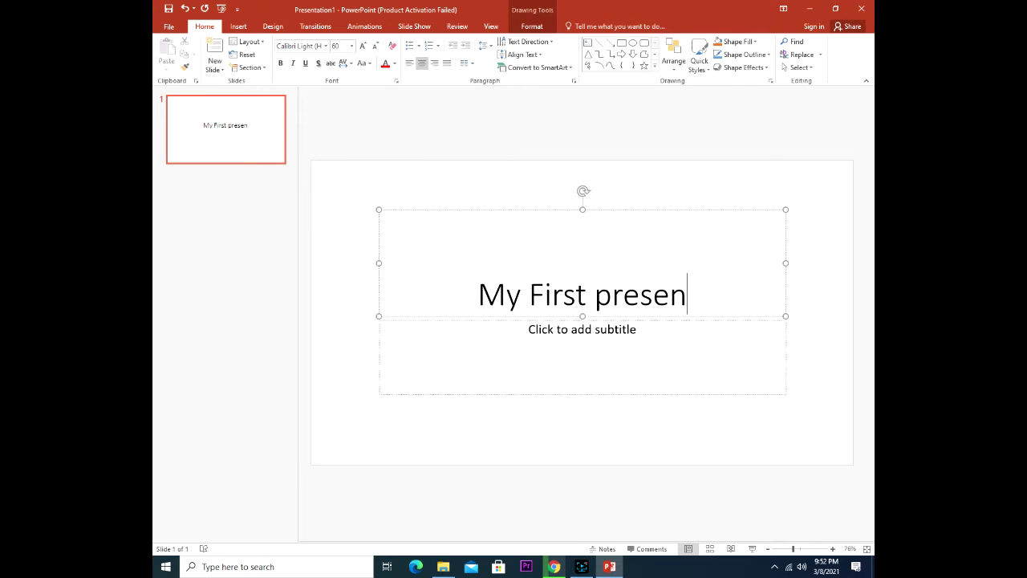
{"action": "type", "text": "tation"}
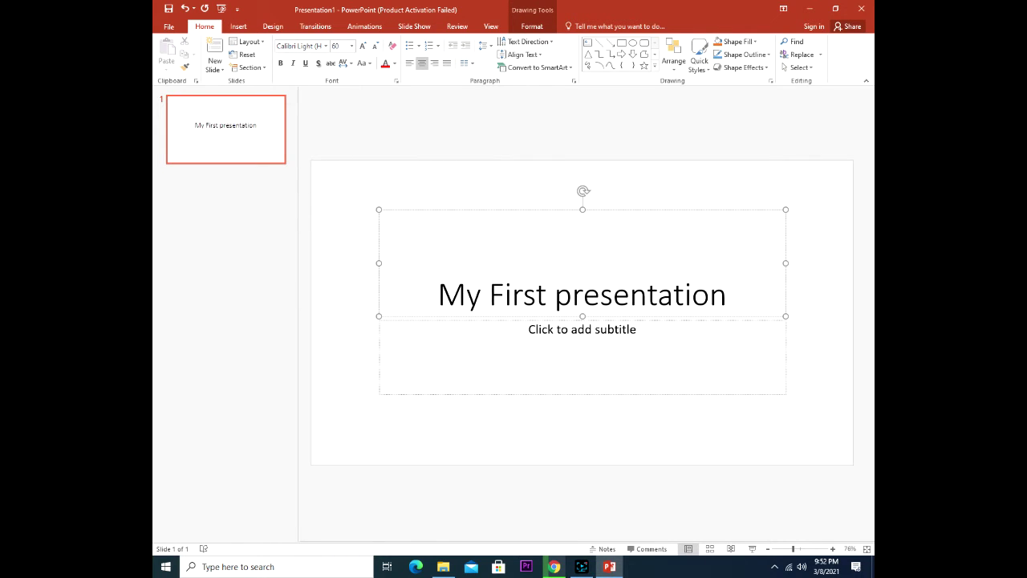
{"action": "left_click", "coordinate": [611, 355]}
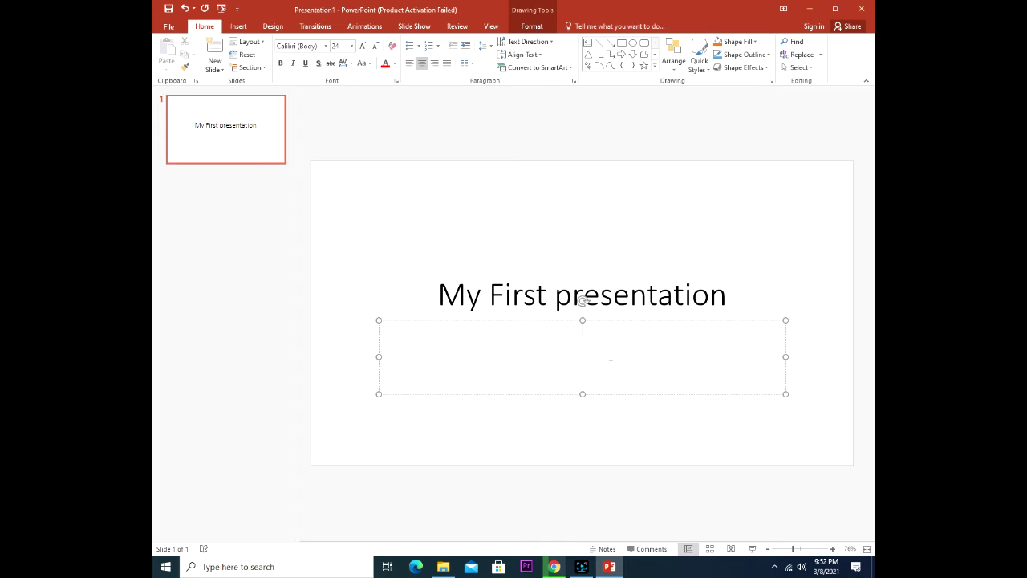
Enter Name, Class and Section as three subtitle lines.
{"action": "left_click", "coordinate": [586, 295]}
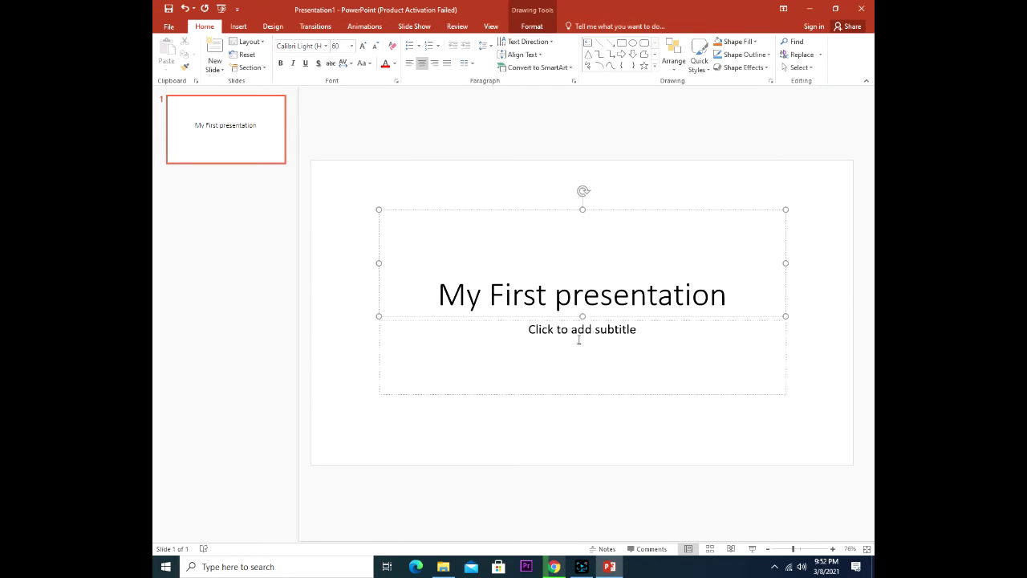
{"action": "left_click", "coordinate": [582, 341]}
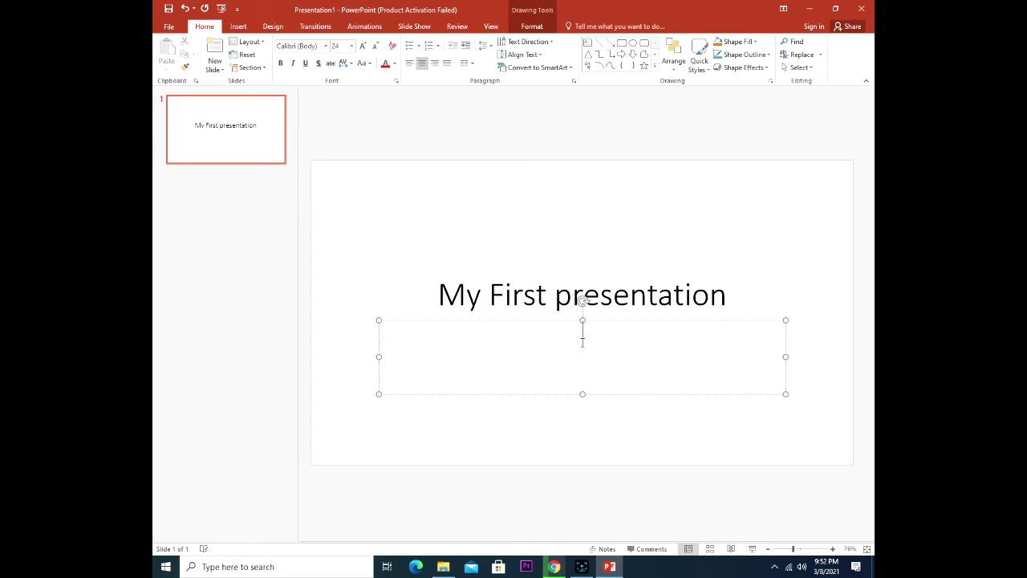
{"action": "type", "text": "N"}
{"action": "type", "text": "ame"}
{"action": "key", "text": "Return"}
{"action": "type", "text": "Class"}
{"action": "key", "text": "Return"}
{"action": "type", "text": "ectopm"}
{"action": "key", "text": "BackSpace"}
{"action": "key", "text": "BackSpace"}
{"action": "key", "text": "BackSpace"}
{"action": "type", "text": "i"}
{"action": "type", "text": "on"}
Select text in the title and subtitle placeholders.
{"action": "left_click", "coordinate": [632, 297]}
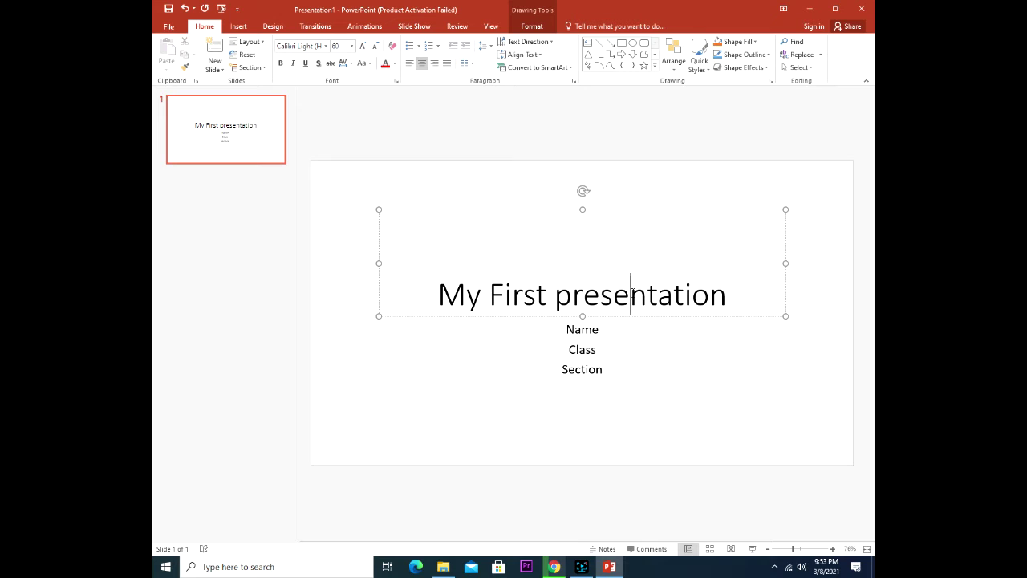
{"action": "left_click_drag", "start_coordinate": [427, 293], "coordinate": [731, 299]}
{"action": "left_click", "coordinate": [628, 355]}
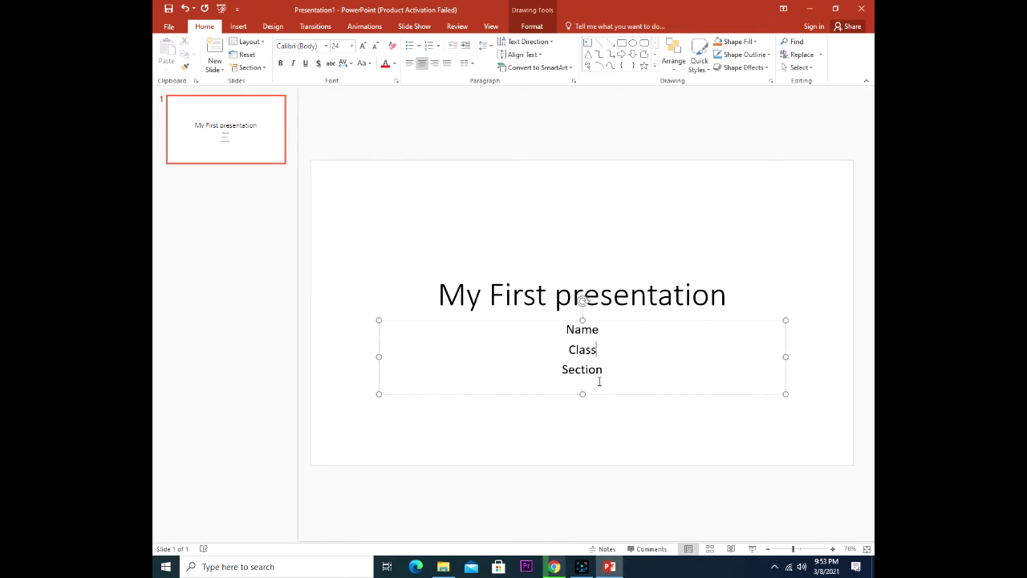
{"action": "left_click_drag", "start_coordinate": [599, 382], "coordinate": [548, 328]}
{"action": "left_click", "coordinate": [550, 350]}
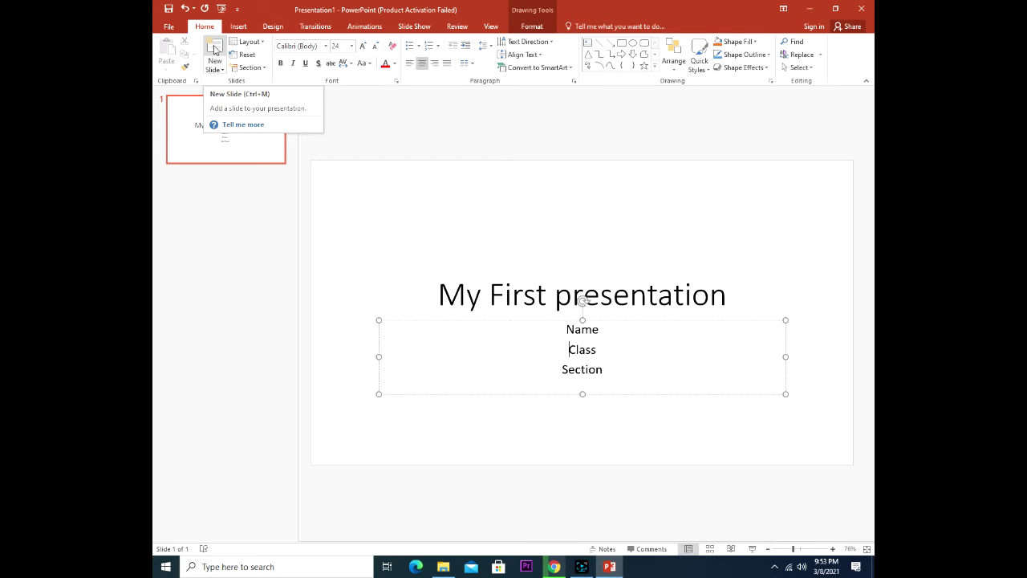
Add a Title and Content second slide with the bullet 'powerpoint'.
{"action": "left_click", "coordinate": [215, 50]}
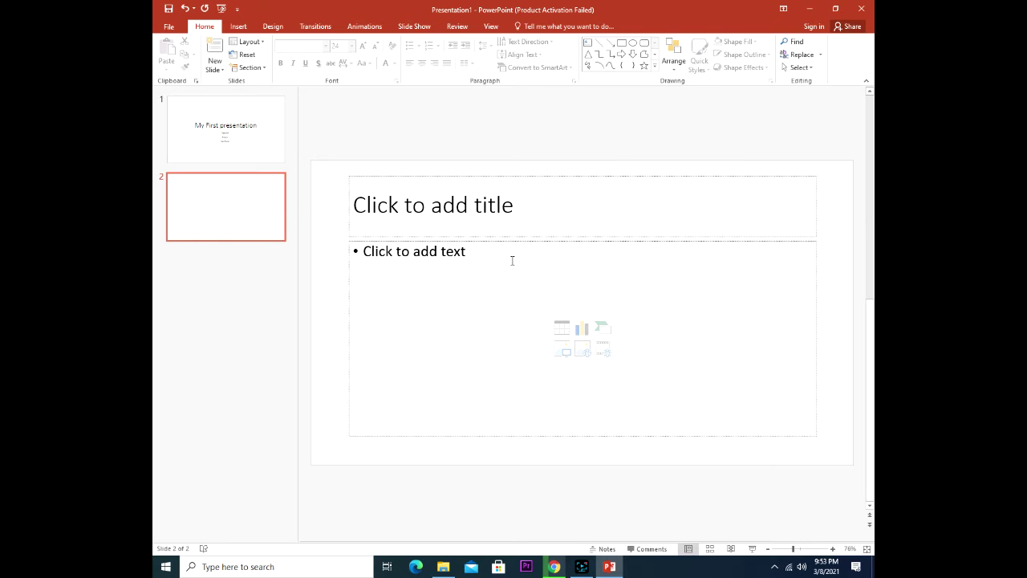
{"action": "left_click", "coordinate": [485, 283]}
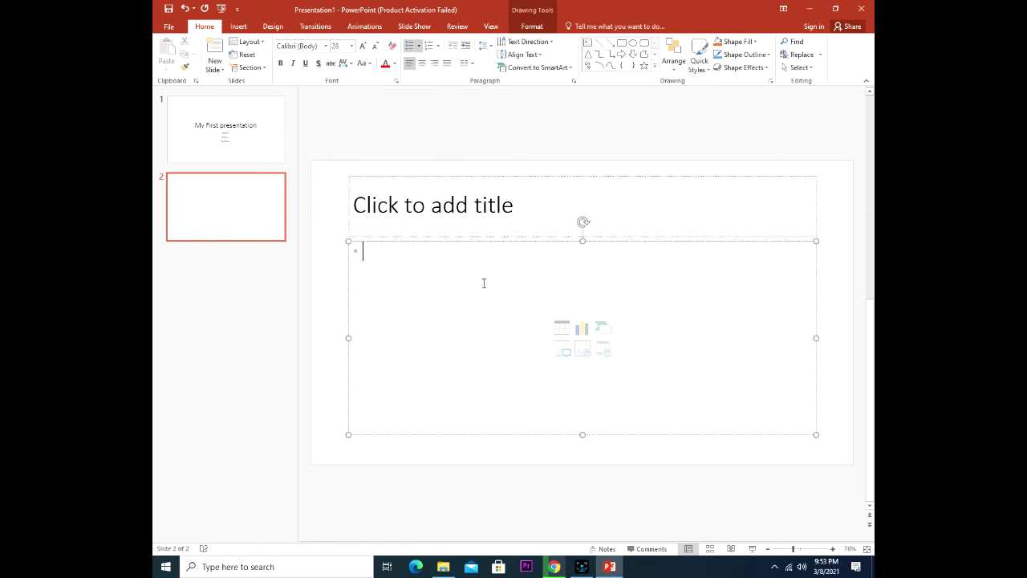
{"action": "type", "text": "kf"}
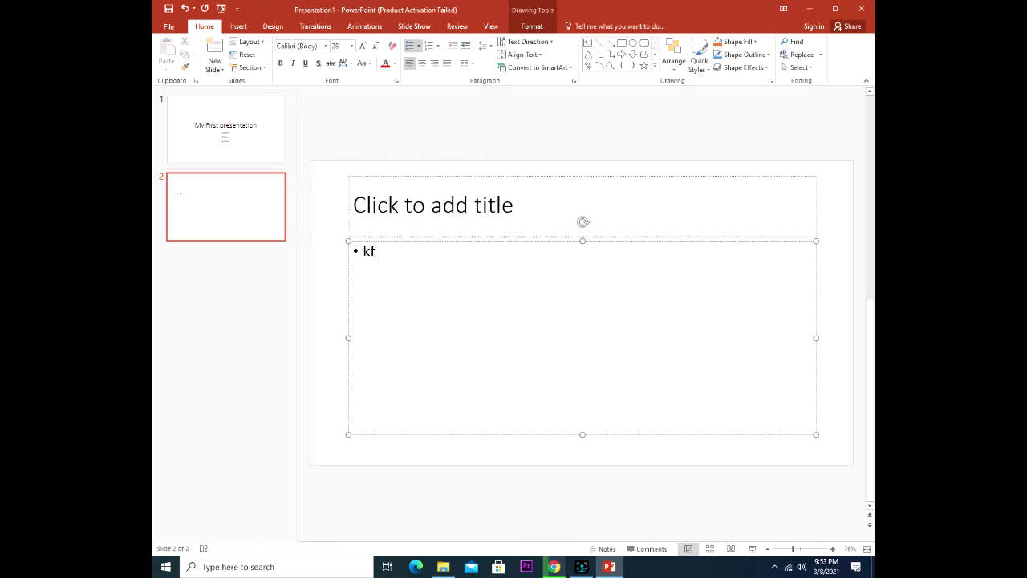
{"action": "key", "text": "BackSpace"}
{"action": "key", "text": "BackSpace"}
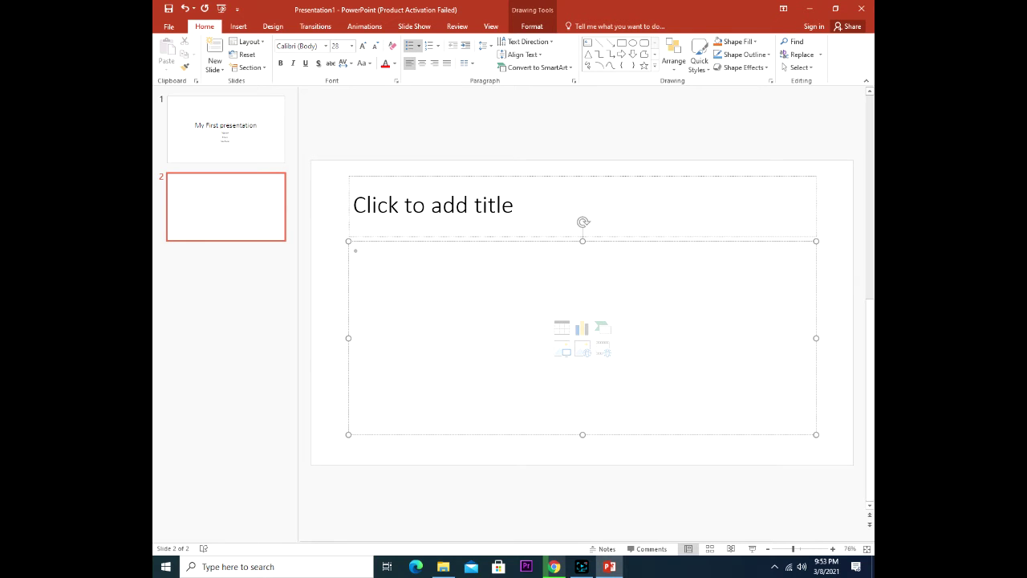
{"action": "type", "text": "p"}
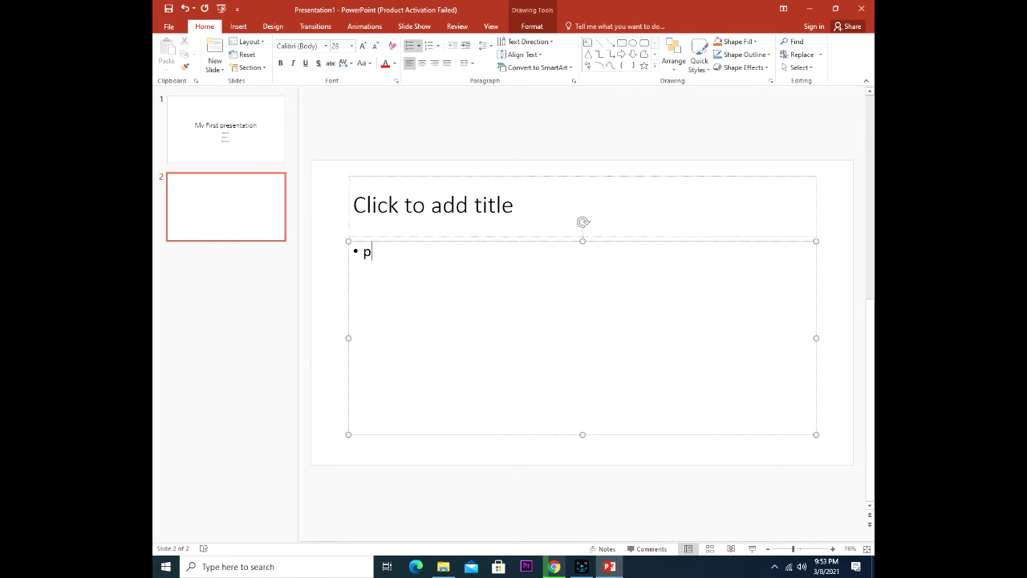
{"action": "type", "text": "ower"}
{"action": "type", "text": "point"}
Run the slide show with F5, step to slide 2 and back, then exit.
{"action": "key", "text": "F5"}
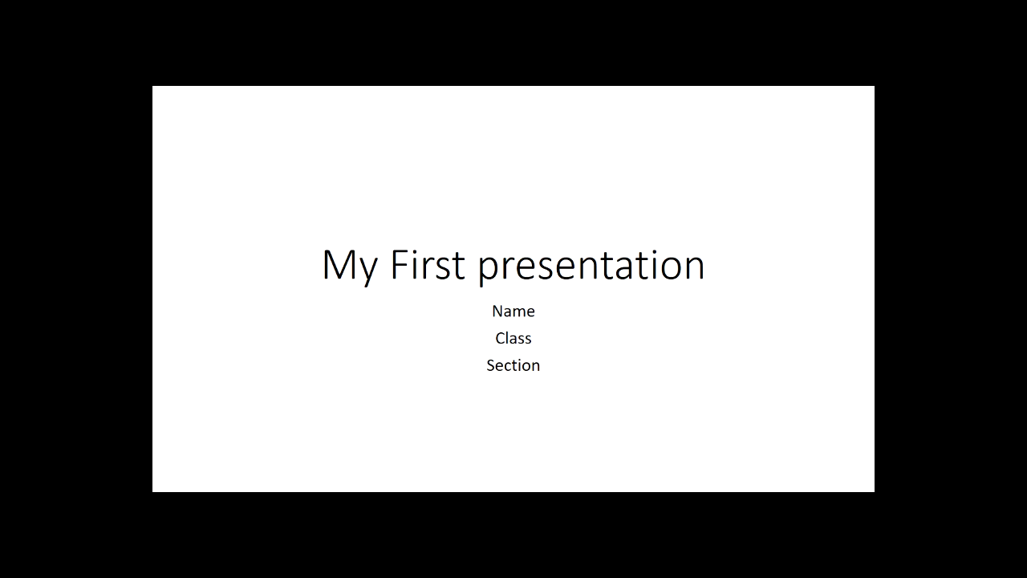
{"action": "key", "text": "Right"}
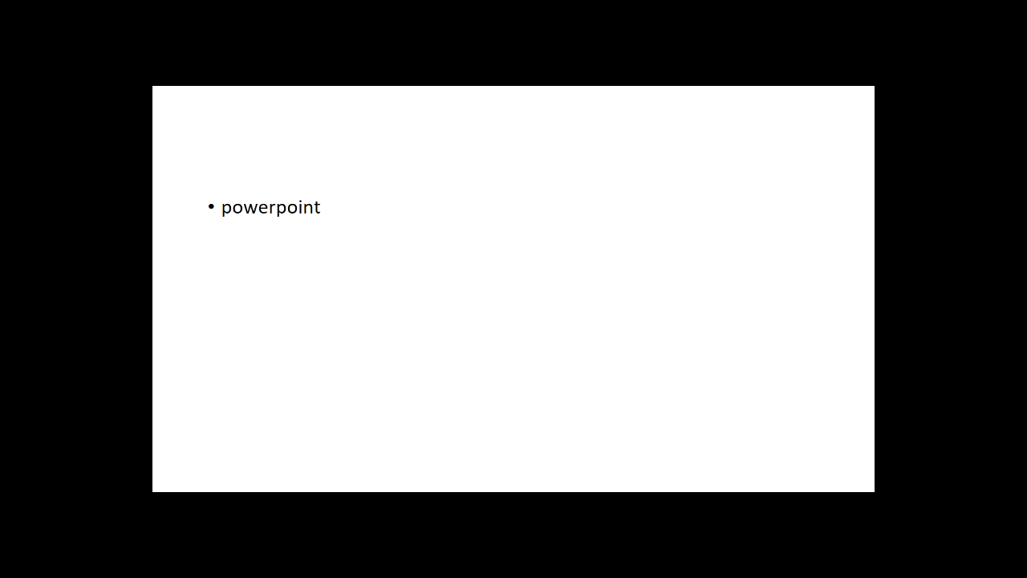
{"action": "key", "text": "Left"}
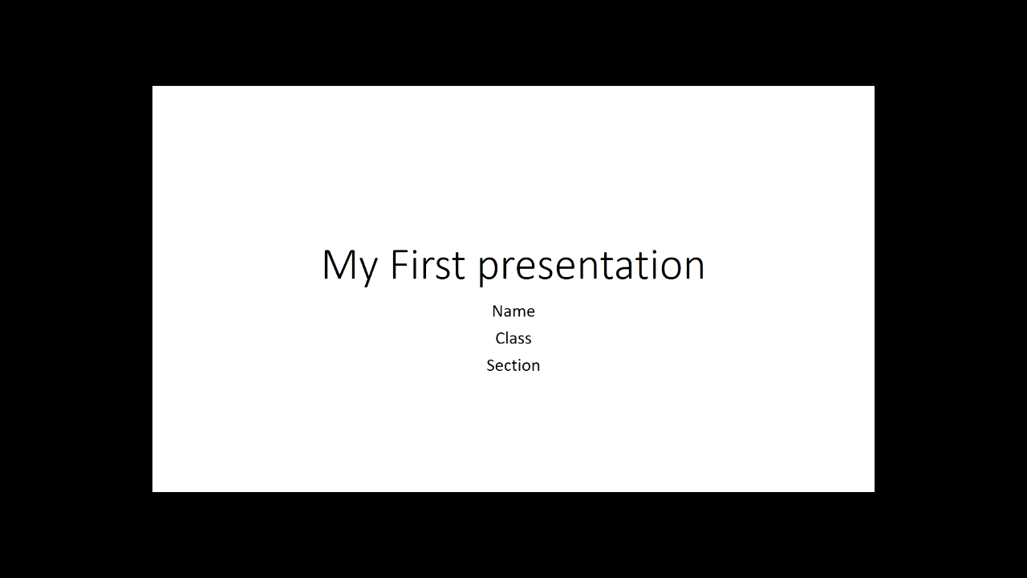
{"action": "key", "text": "Escape"}
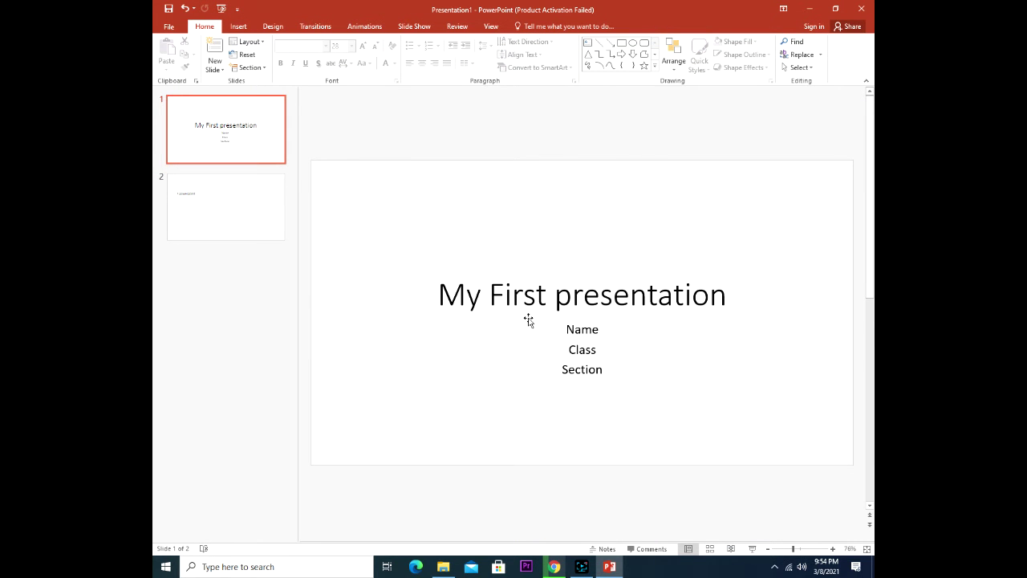
Play the show From Beginning on the Slide Show tab, then exit with Esc.
{"action": "left_click", "coordinate": [408, 28]}
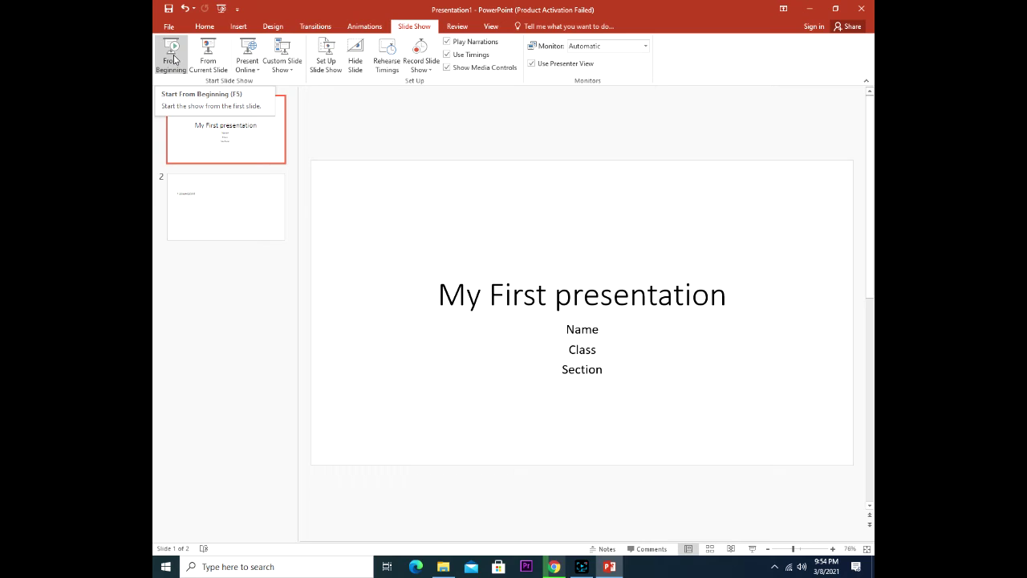
{"action": "left_click", "coordinate": [177, 62]}
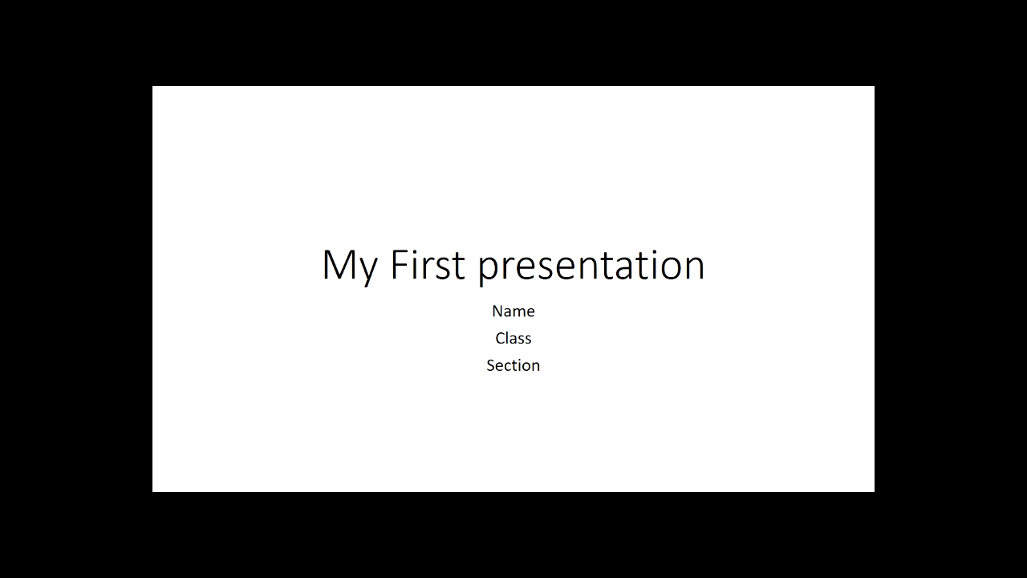
{"action": "key", "text": "Escape"}
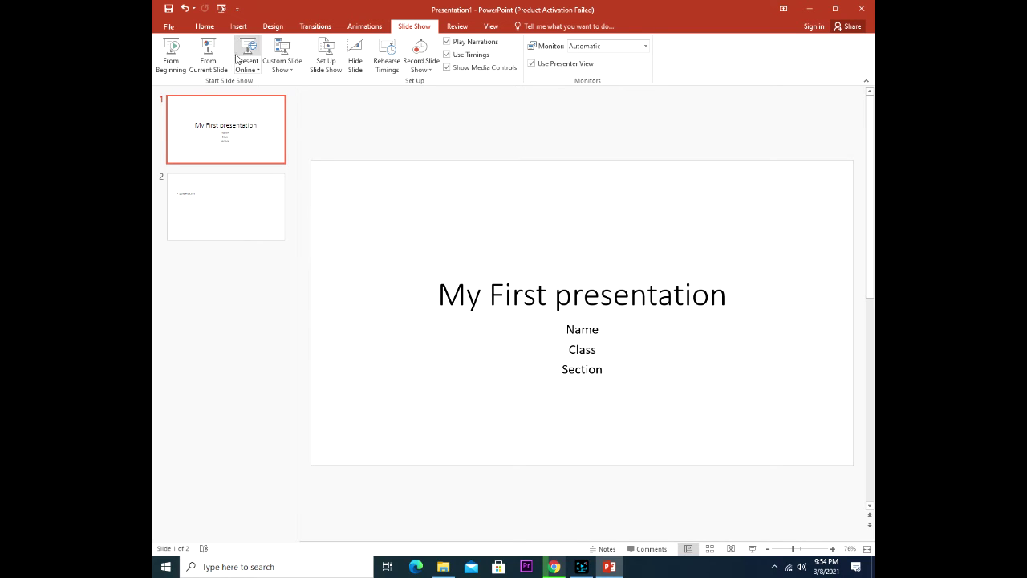
Open Save As and choose the Desktop as the save location.
{"action": "left_click", "coordinate": [170, 28]}
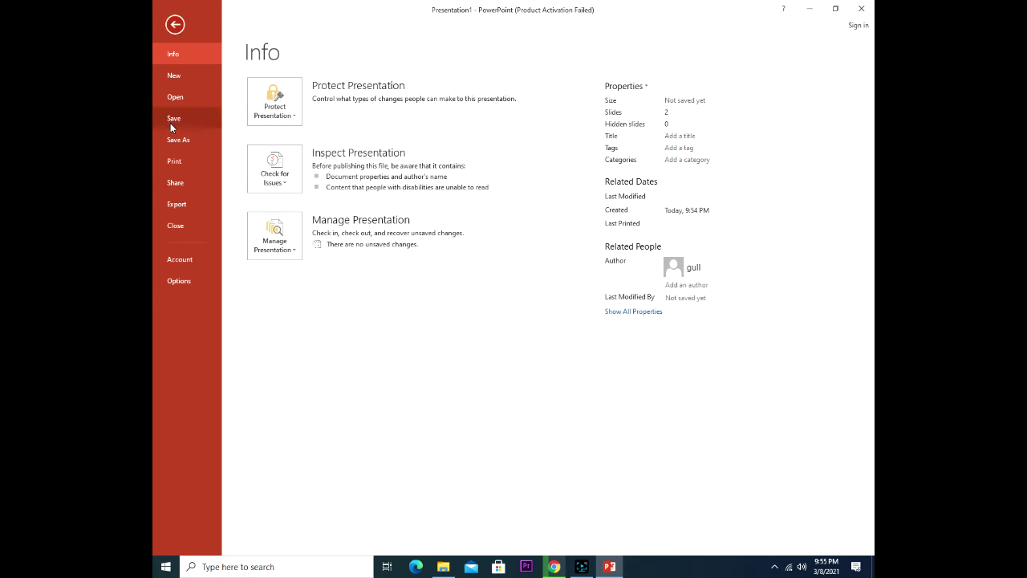
{"action": "left_click", "coordinate": [176, 141]}
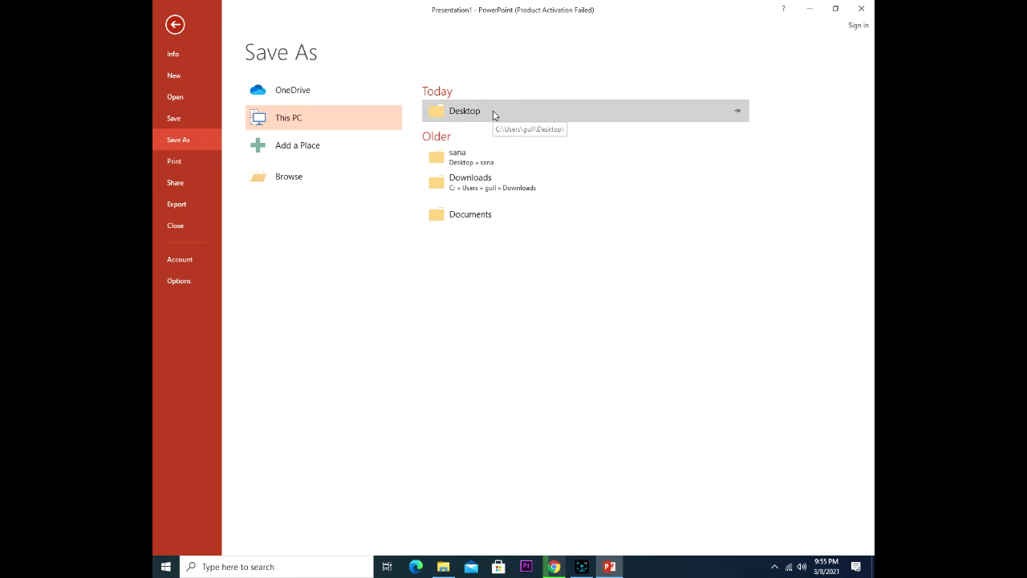
{"action": "left_click", "coordinate": [463, 117]}
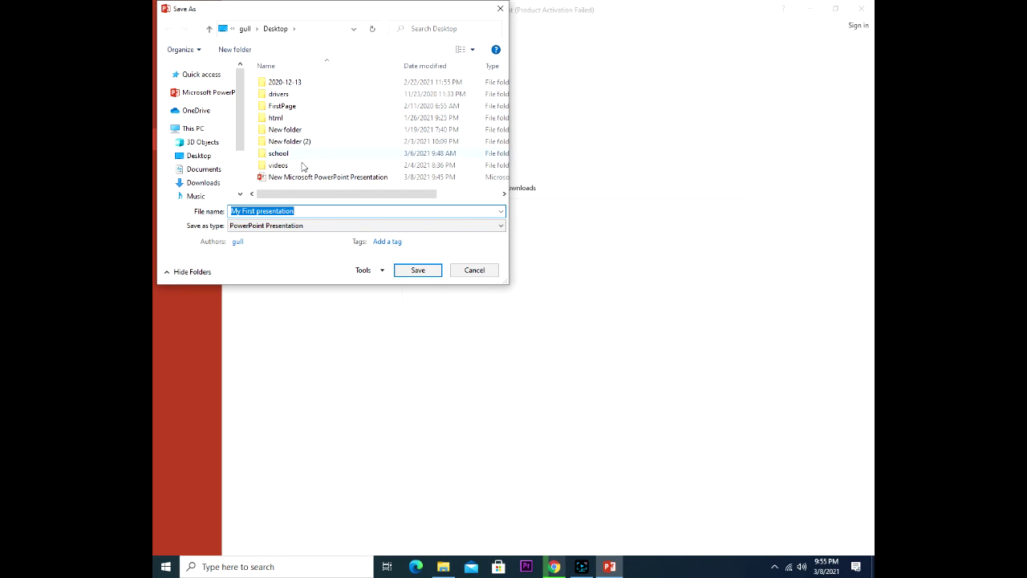
{"action": "scroll", "coordinate": [315, 163], "scroll_direction": "right", "scroll_amount": 3}
{"action": "scroll", "coordinate": [317, 175], "scroll_direction": "left", "scroll_amount": 3}
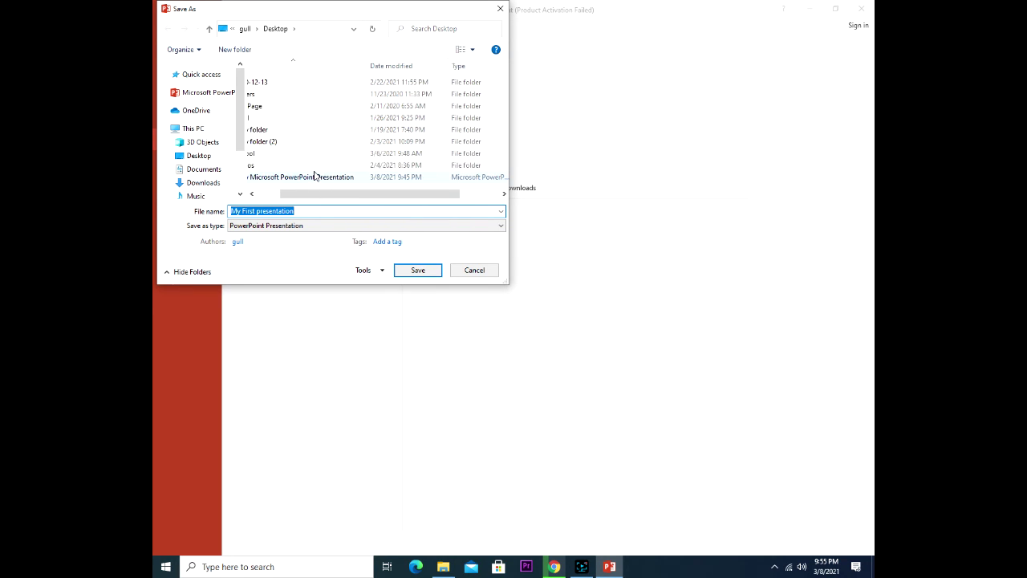
{"action": "scroll", "coordinate": [281, 189], "scroll_direction": "left", "scroll_amount": 1}
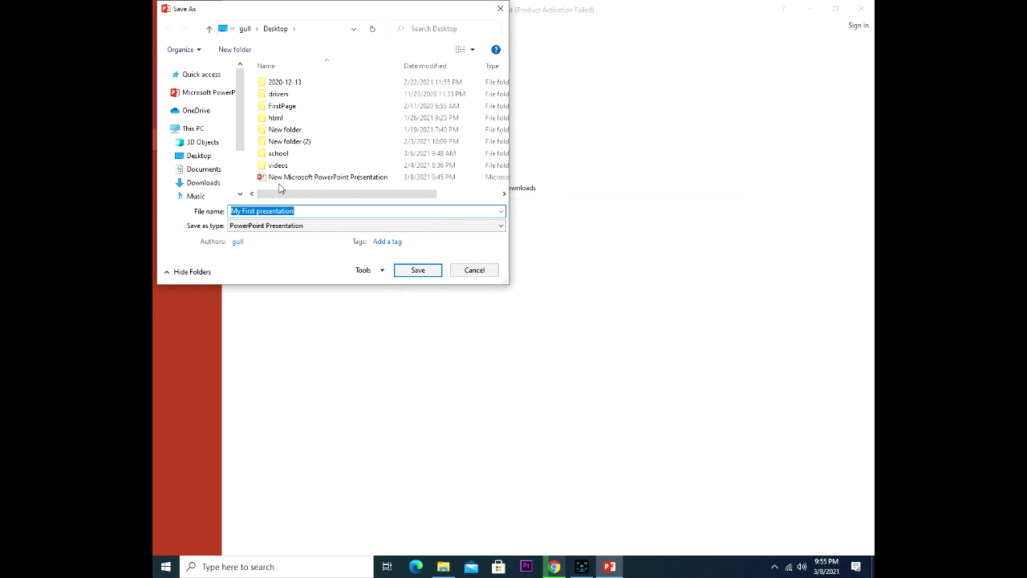
Create a 'powerpoint' folder there and save 'My First presentation' into it.
{"action": "right_click", "coordinate": [281, 188]}
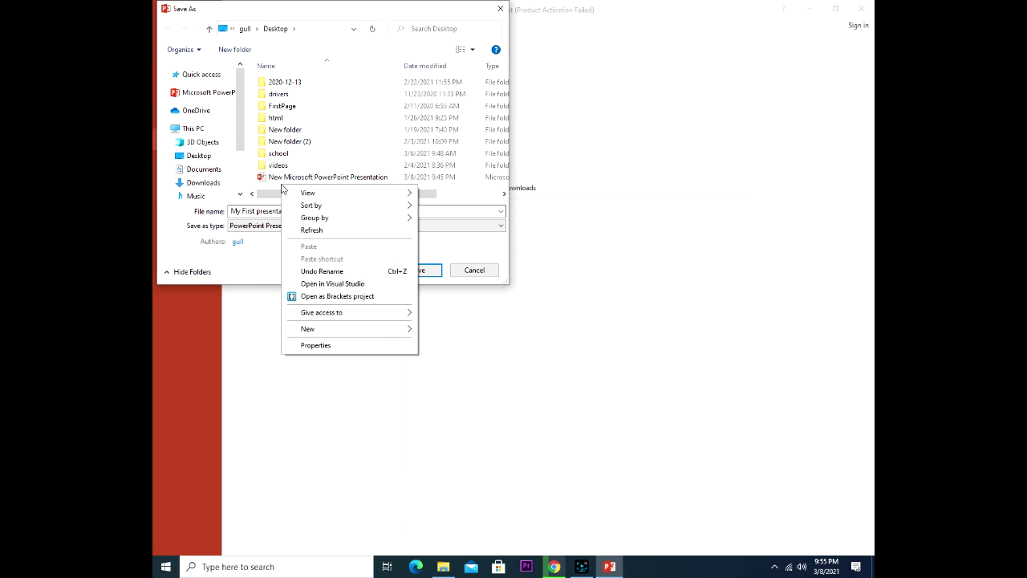
{"action": "mouse_move", "coordinate": [375, 333]}
{"action": "left_click", "coordinate": [440, 330]}
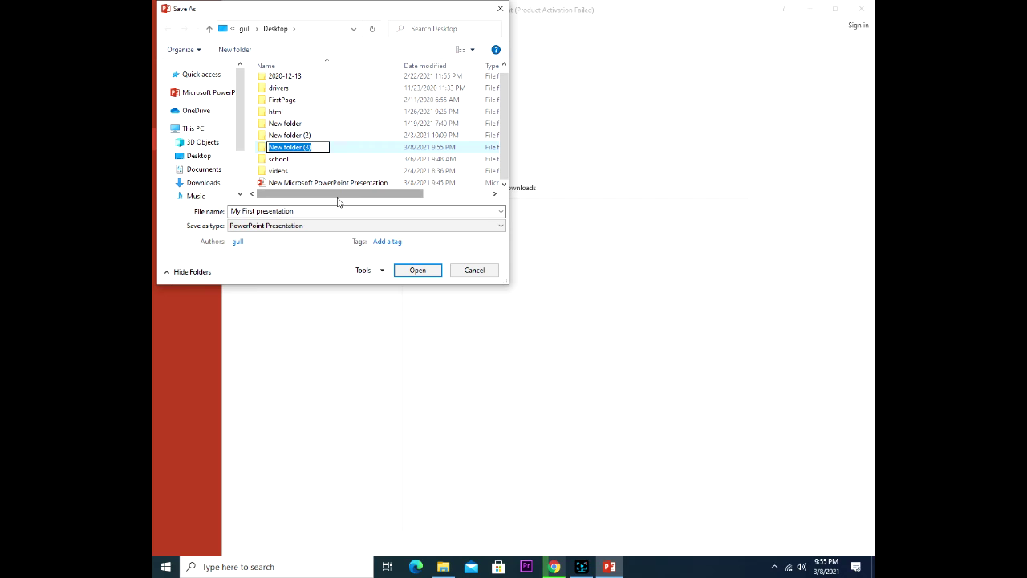
{"action": "type", "text": "power"}
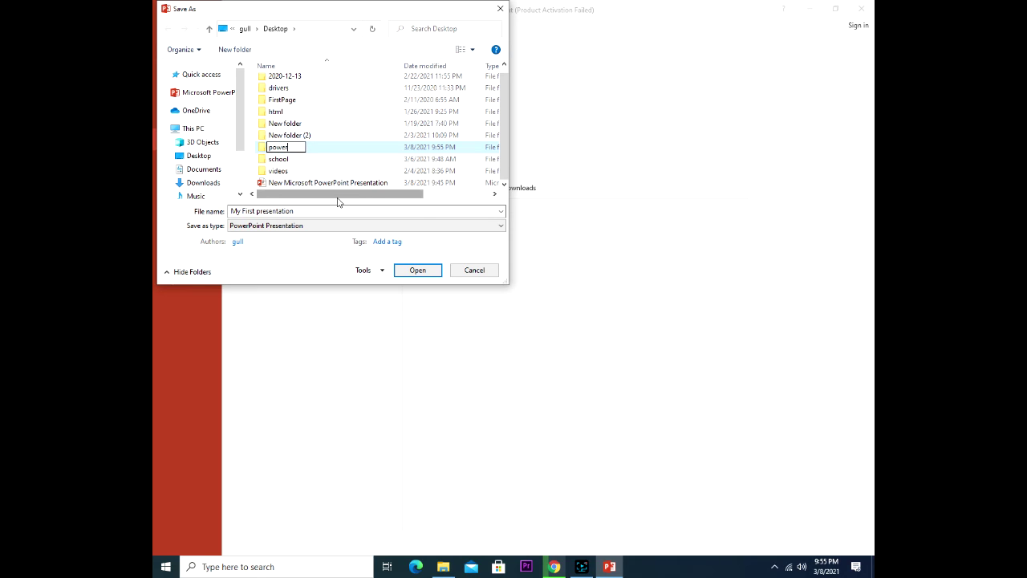
{"action": "type", "text": "point"}
{"action": "key", "text": "Return"}
{"action": "key", "text": "Return"}
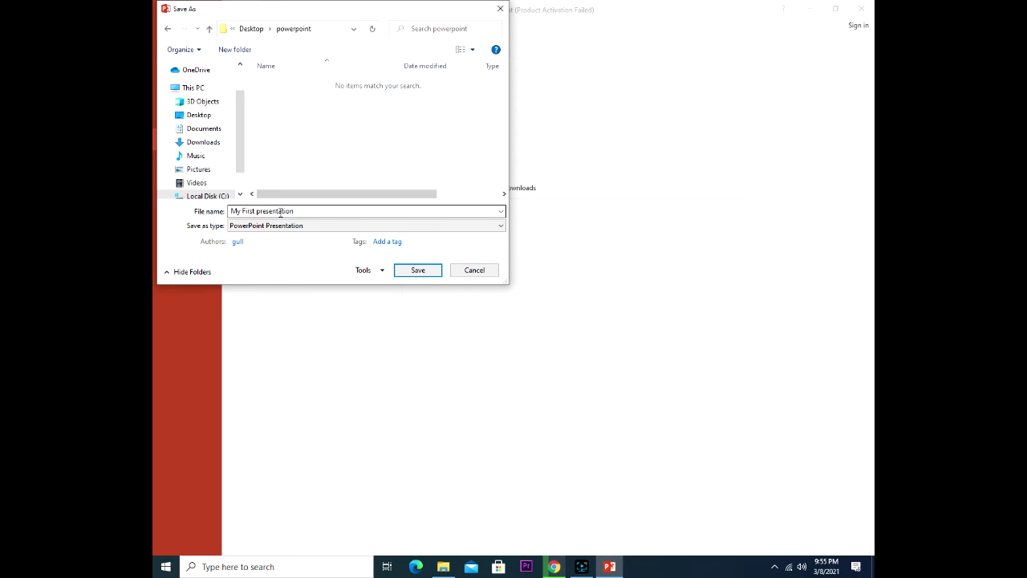
{"action": "left_click", "coordinate": [254, 212]}
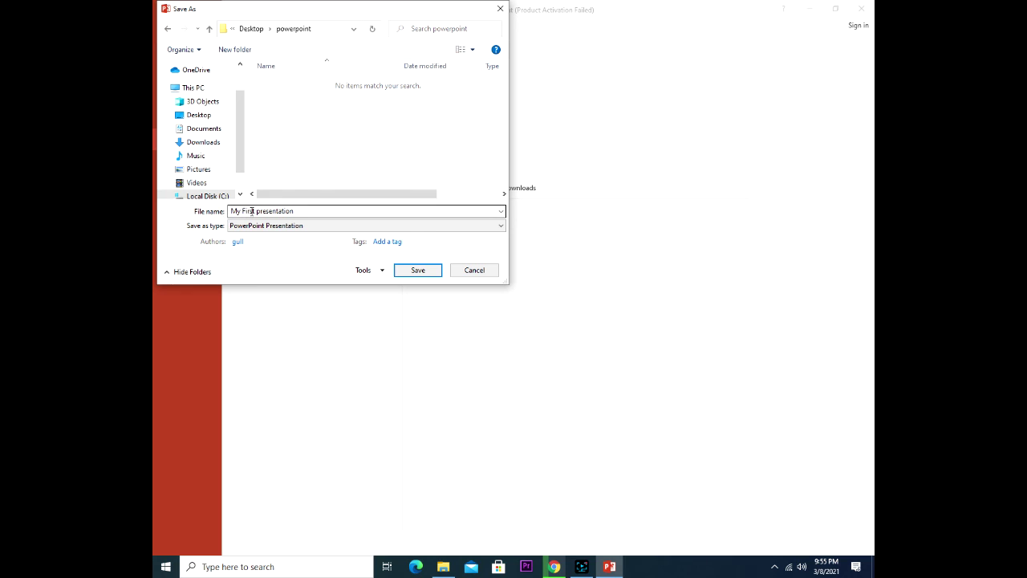
{"action": "left_click", "coordinate": [422, 274]}
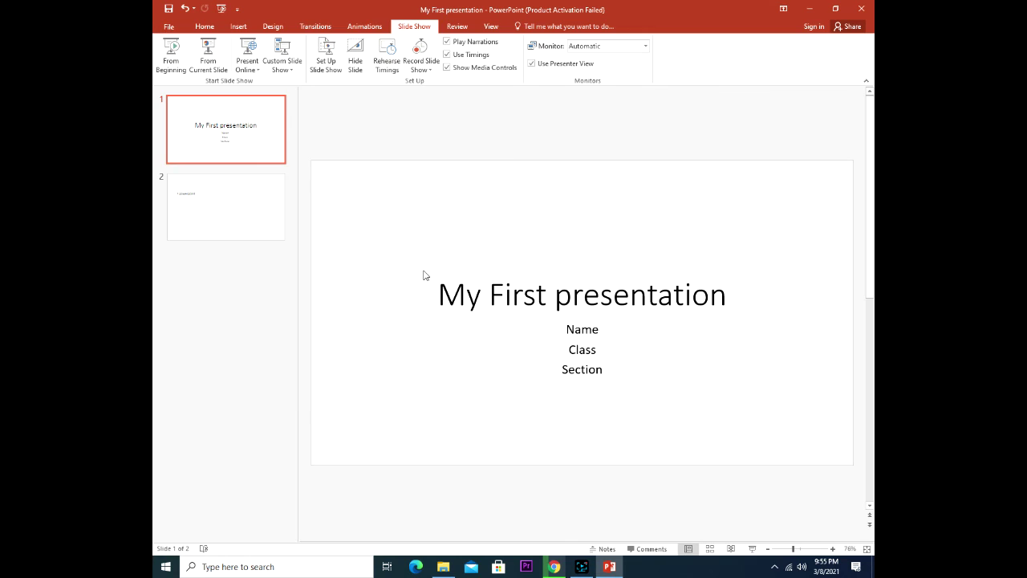
{"action": "left_click", "coordinate": [811, 9]}
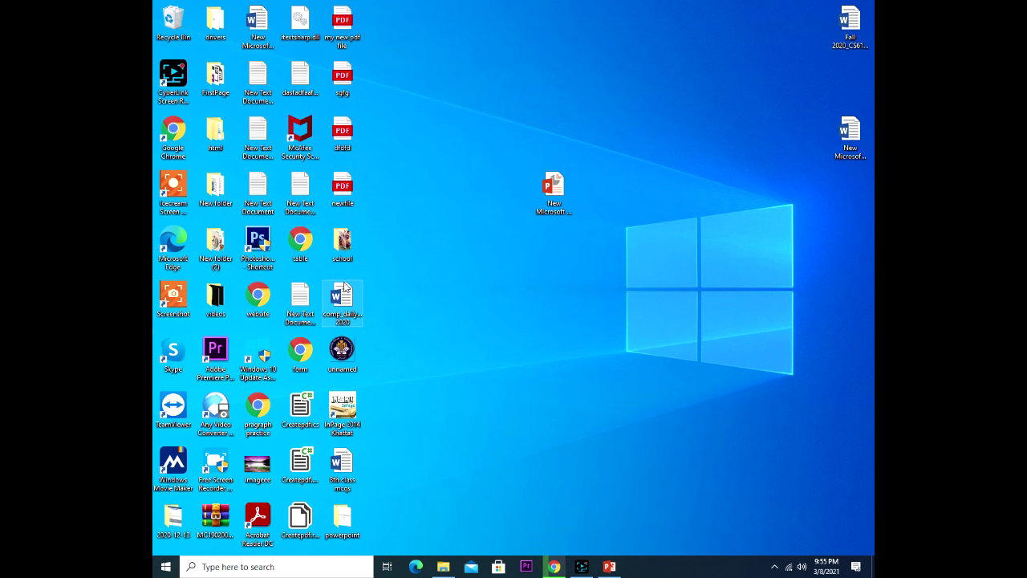
{"action": "double_click", "coordinate": [343, 520]}
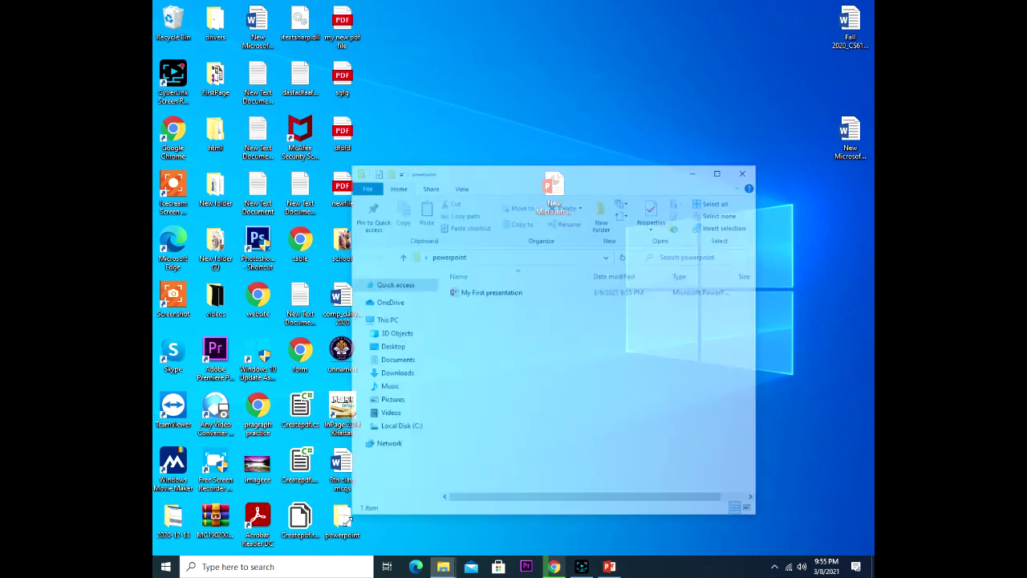
{"action": "left_click", "coordinate": [720, 171]}
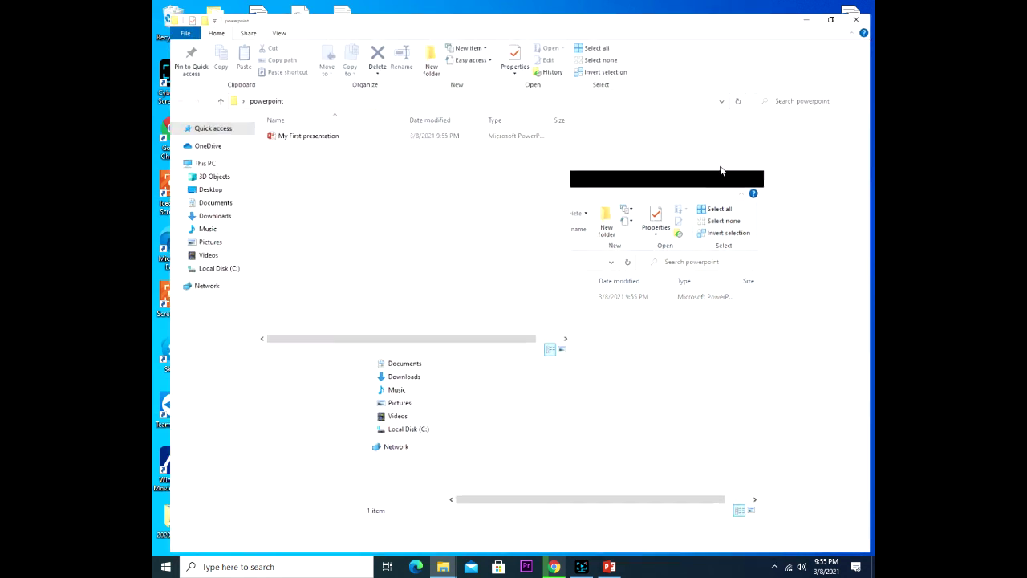
{"action": "left_click", "coordinate": [310, 130]}
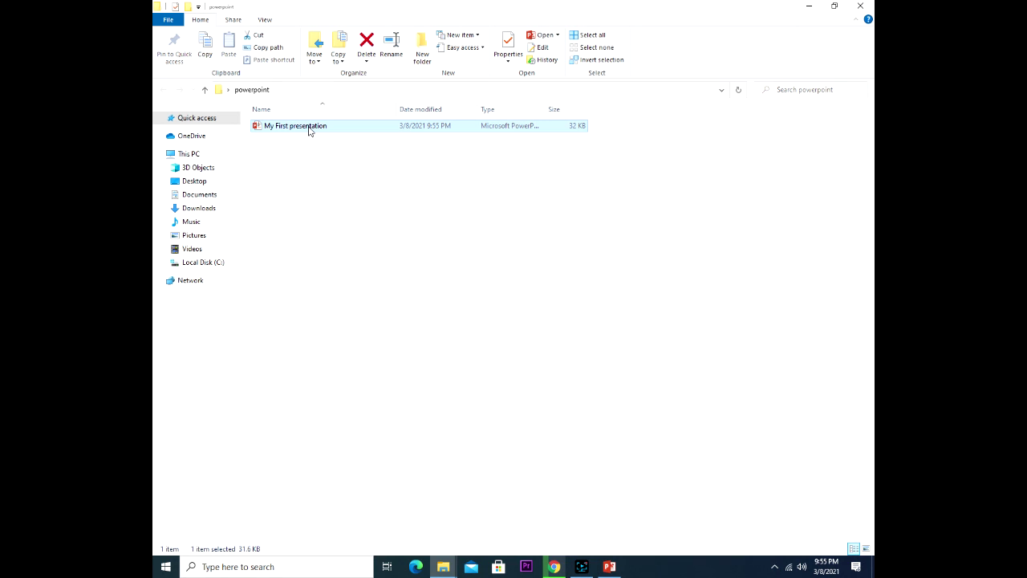
{"action": "left_click", "coordinate": [610, 566]}
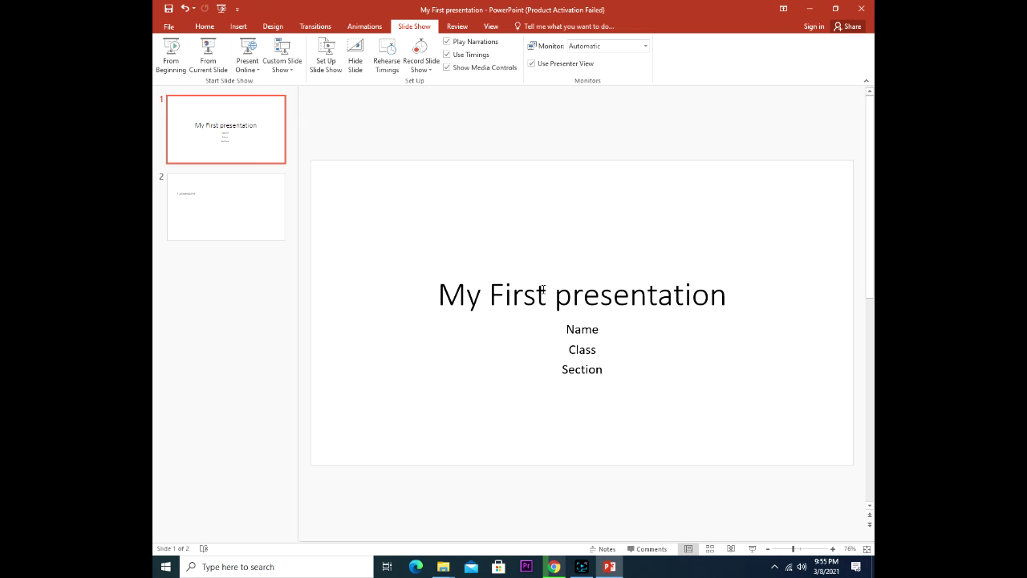